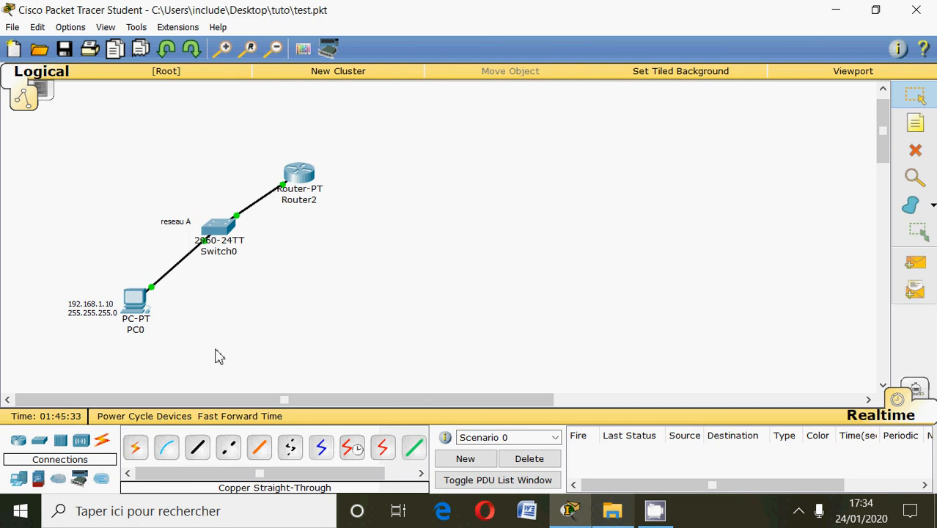
Add a 2960 switch on the other side of Router2 and a generic PC below it.
{"action": "left_click", "coordinate": [41, 443]}
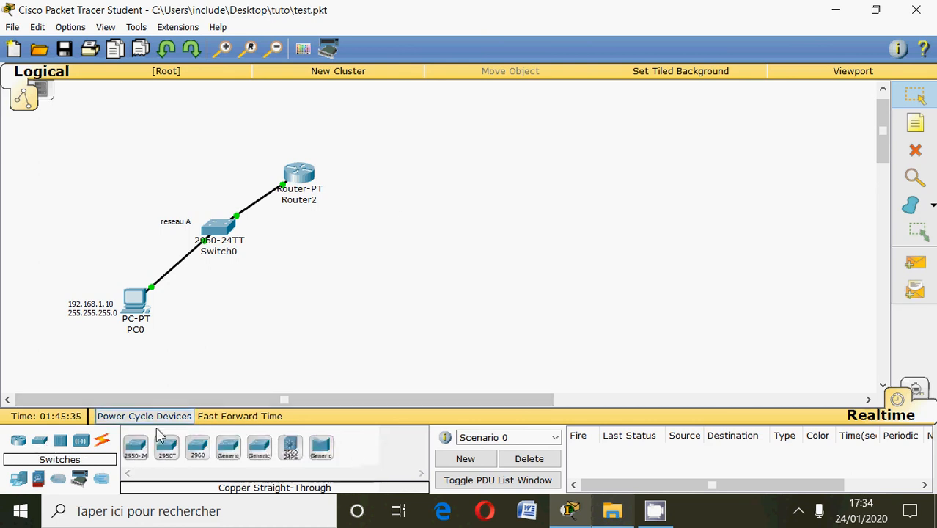
{"action": "left_click_drag", "start_coordinate": [196, 458], "coordinate": [383, 242]}
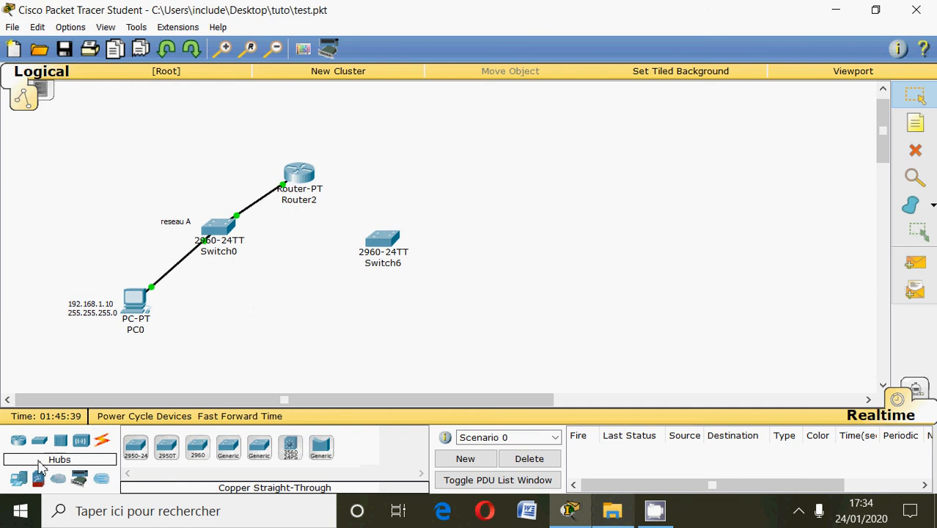
{"action": "left_click", "coordinate": [22, 476]}
{"action": "left_click_drag", "start_coordinate": [135, 448], "coordinate": [465, 317]}
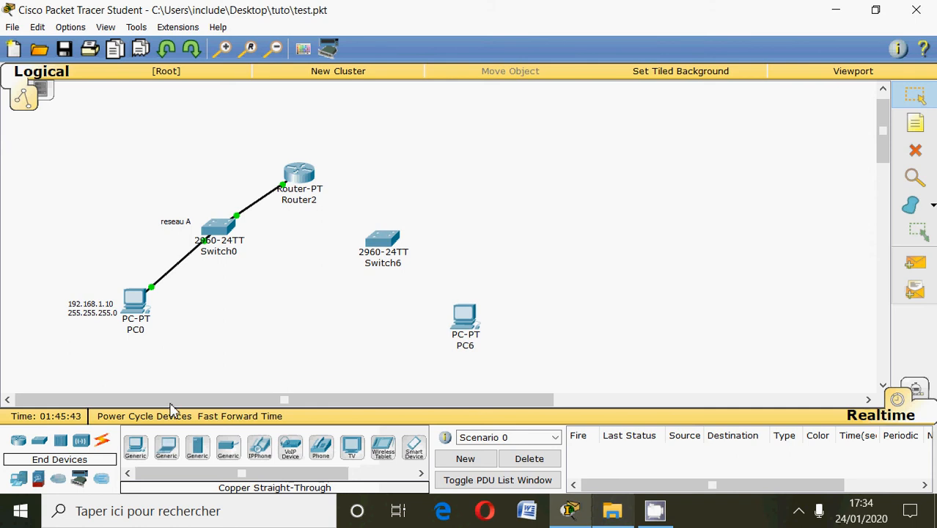
Connect the new PC to FastEthernet0/1 of the new switch with a copper straight-through cable.
{"action": "left_click", "coordinate": [102, 447]}
{"action": "left_click", "coordinate": [197, 447]}
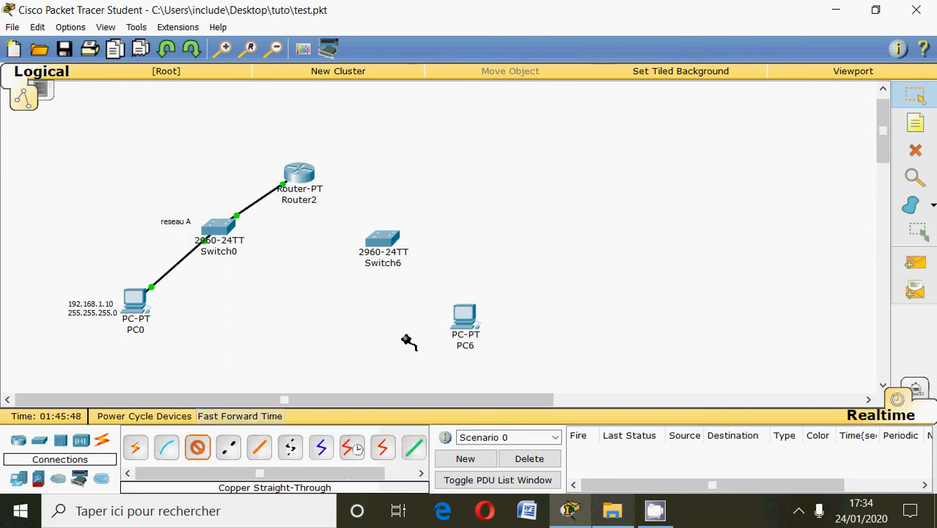
{"action": "left_click", "coordinate": [463, 318]}
{"action": "left_click", "coordinate": [495, 344]}
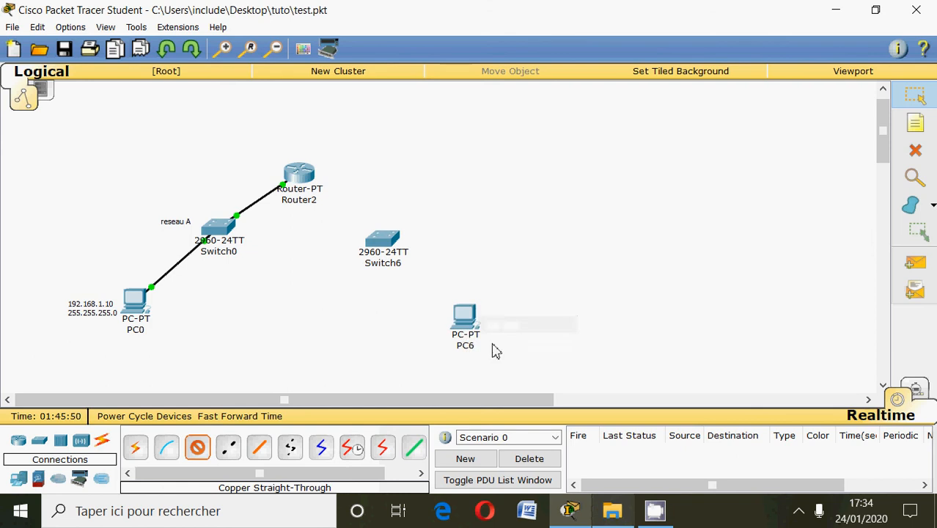
{"action": "left_click", "coordinate": [389, 240]}
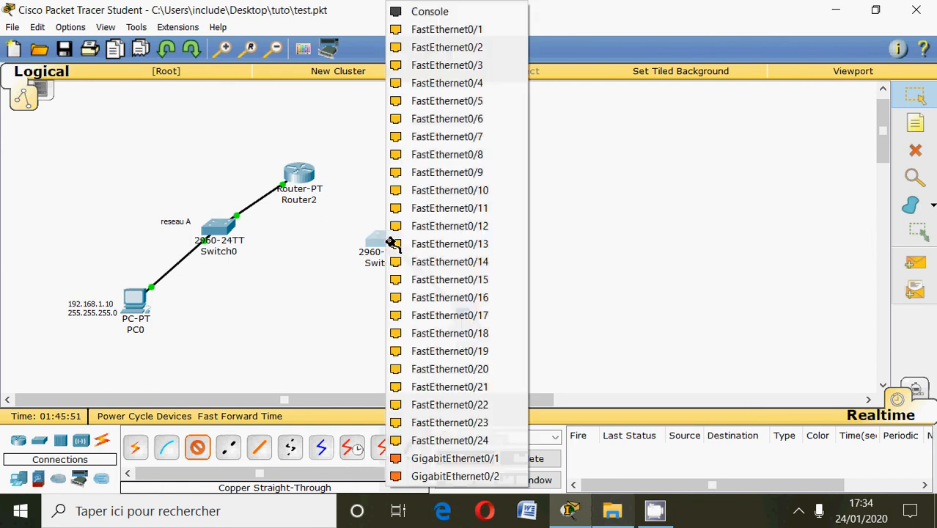
{"action": "left_click", "coordinate": [441, 31]}
Connect FastEthernet0/2 of the new switch to FastEthernet1/0 of Router2 with a copper straight-through cable.
{"action": "left_click", "coordinate": [199, 447]}
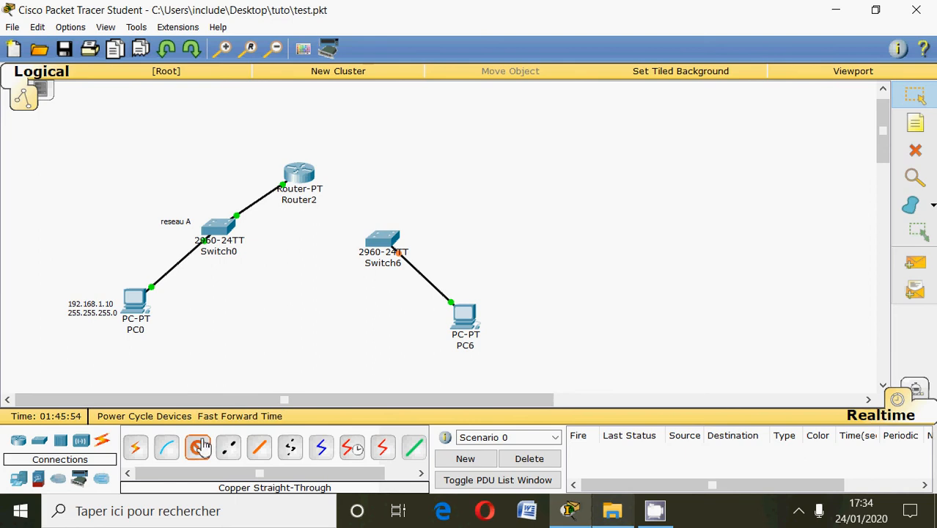
{"action": "left_click", "coordinate": [382, 240]}
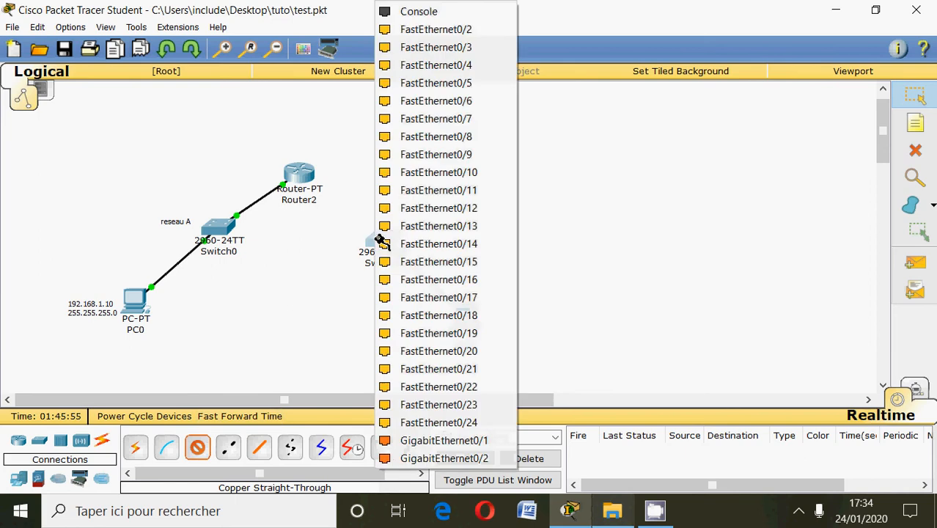
{"action": "left_click", "coordinate": [436, 31]}
{"action": "left_click", "coordinate": [302, 174]}
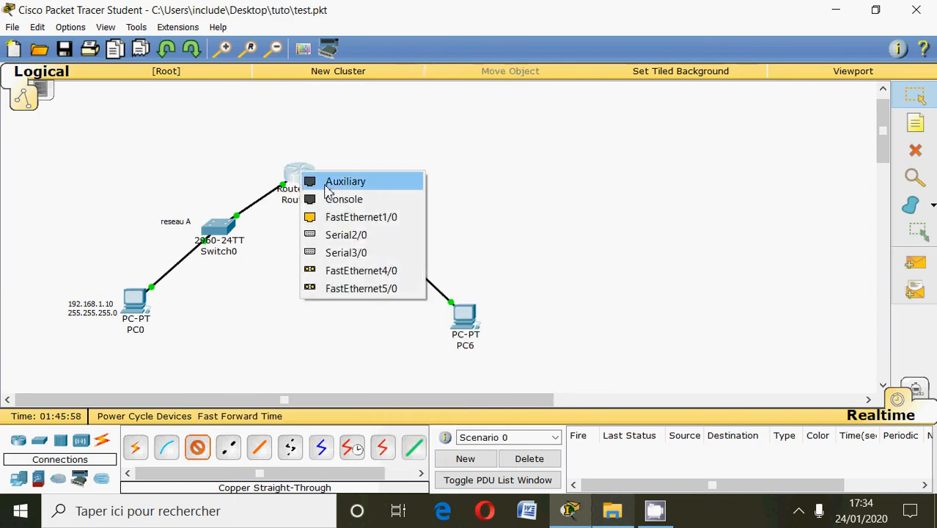
{"action": "left_click", "coordinate": [339, 218]}
Place a note above Switch6 with the network name "reseauB".
{"action": "left_click", "coordinate": [915, 123]}
{"action": "left_click", "coordinate": [379, 199]}
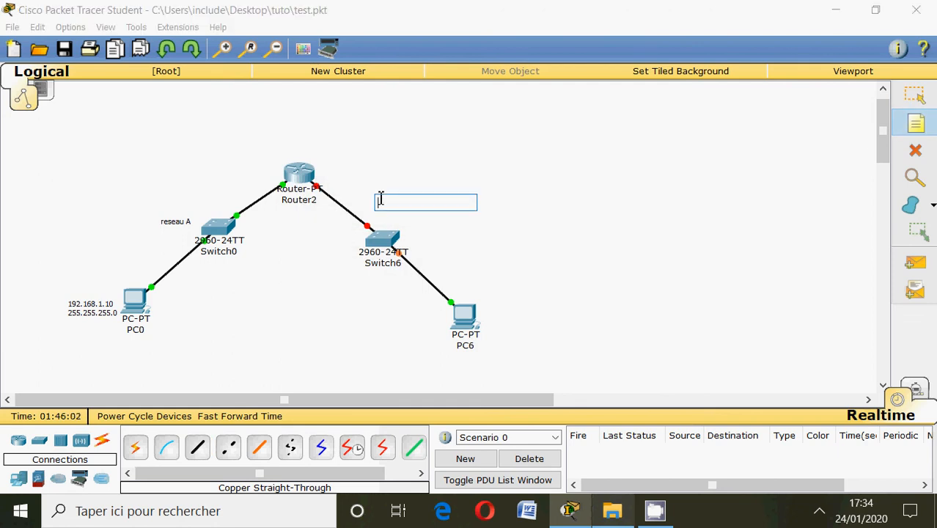
{"action": "type", "text": "rESEA"}
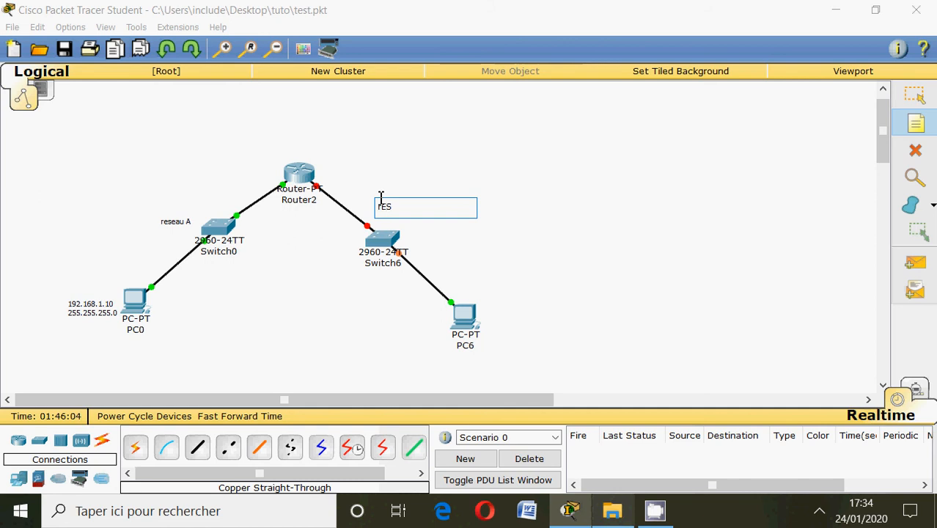
{"action": "key", "text": "BackSpace"}
{"action": "key", "text": "BackSpace"}
{"action": "key", "text": "BackSpace"}
{"action": "key", "text": "BackSpace"}
{"action": "key", "text": "BackSpace"}
{"action": "type", "text": "reseauB"}
Add the network address 192.168.2.0 and the mask 255.255.255.0 on separate lines below the reseauB name in the note.
{"action": "key", "text": "Return"}
{"action": "type", "text": "192.168.2.0"}
{"action": "key", "text": "Return"}
{"action": "type", "text": "255"}
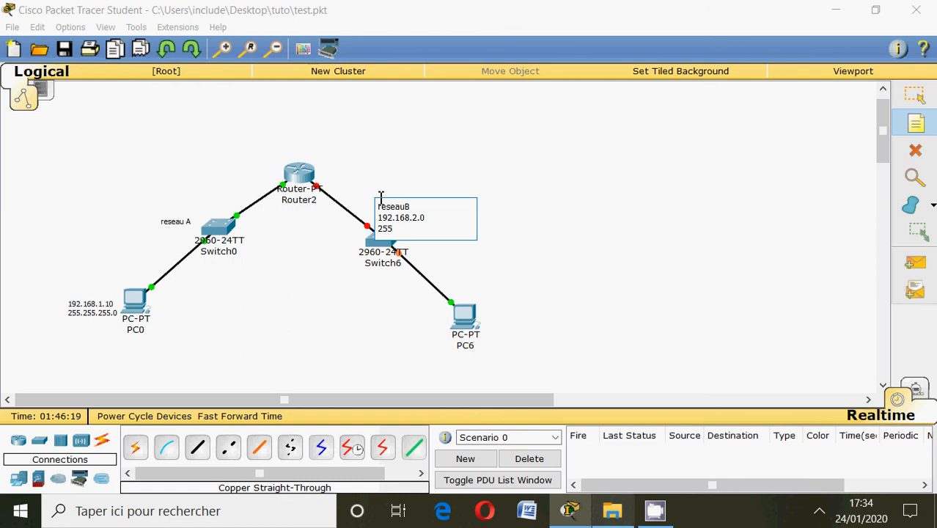
{"action": "type", "text": ".255.255.0"}
{"action": "left_click", "coordinate": [917, 99]}
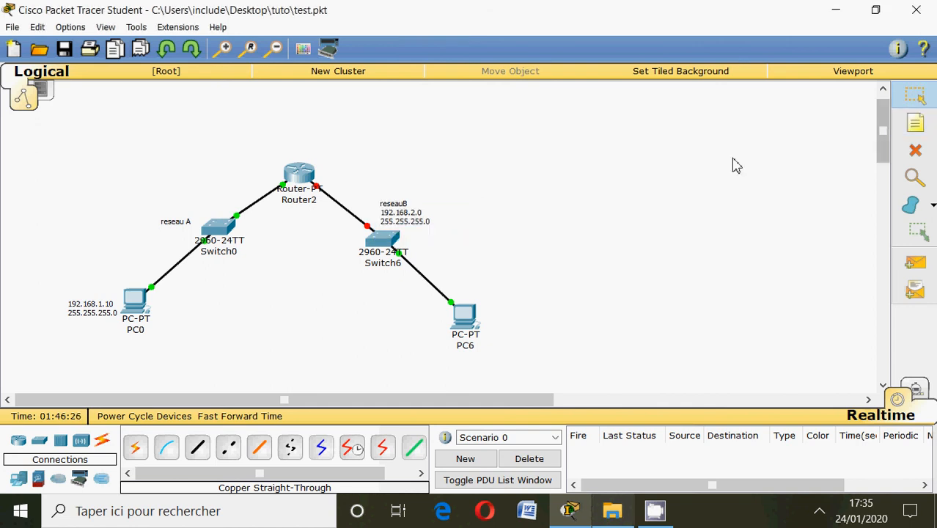
Place a note beside PC6 with 192.168.2.10 and 255.255.255.0 on separate lines.
{"action": "left_click", "coordinate": [913, 123]}
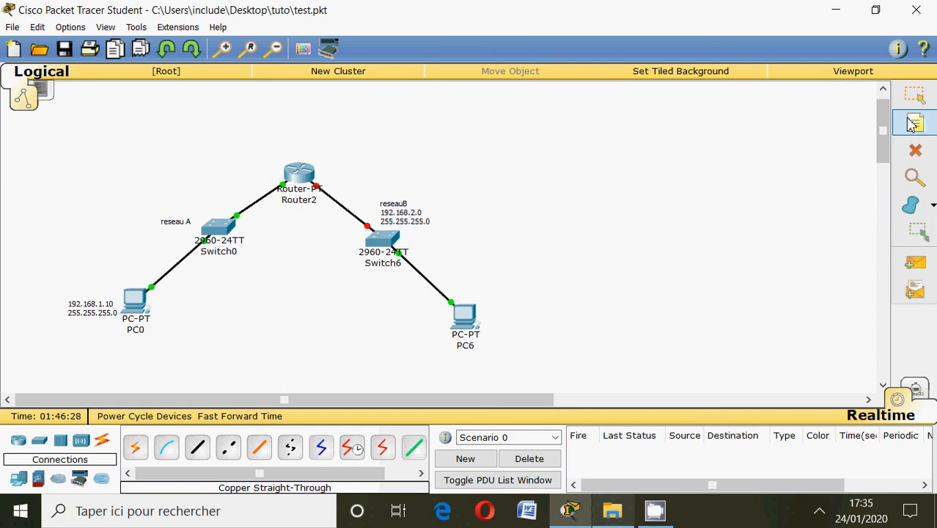
{"action": "left_click", "coordinate": [495, 322]}
{"action": "type", "text": "192.168.2.10"}
{"action": "key", "text": "Return"}
{"action": "type", "text": "255.255.255"}
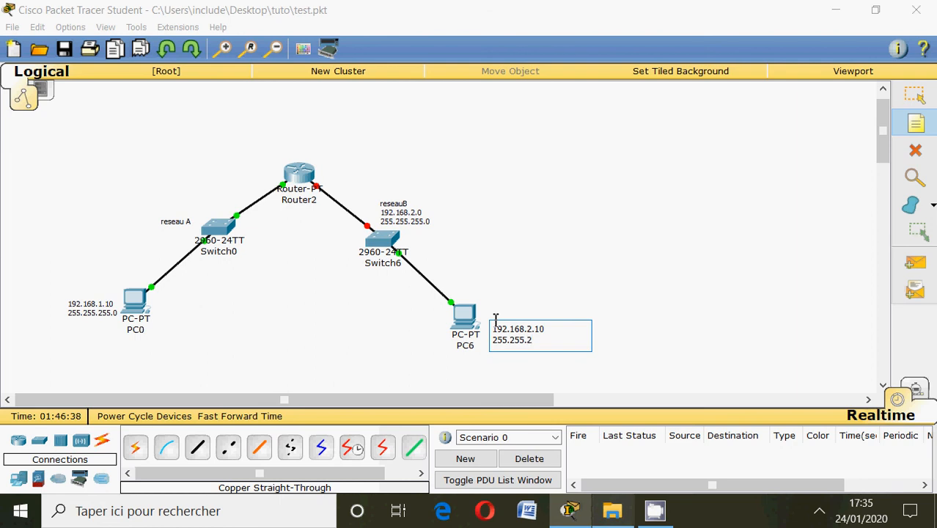
{"action": "type", "text": ".0"}
{"action": "left_click", "coordinate": [914, 94]}
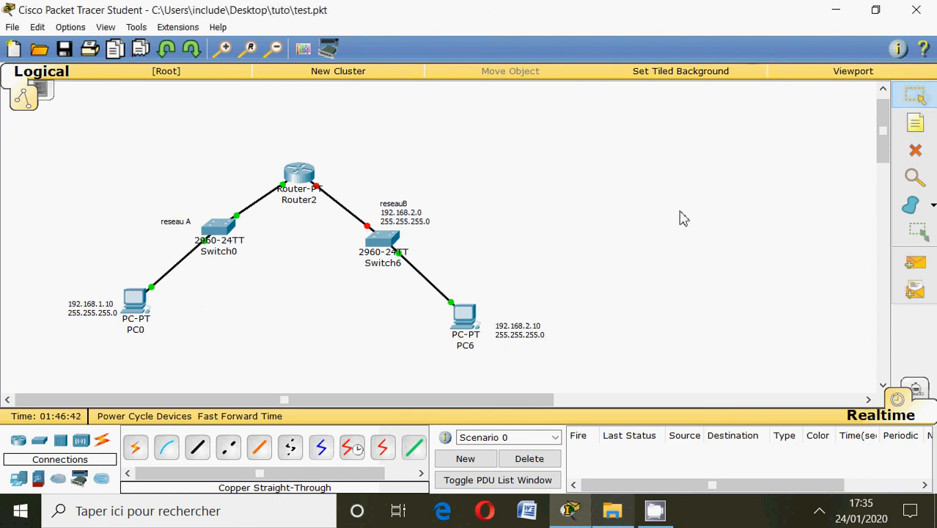
Assign PC6 the static IP address 192.168.2.10 with the default subnet mask and close its configuration window.
{"action": "left_click", "coordinate": [463, 320]}
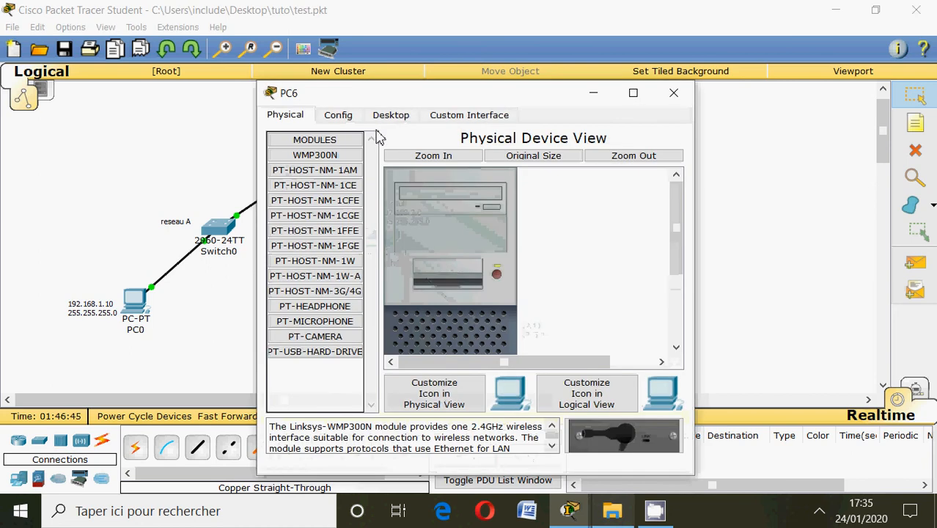
{"action": "left_click", "coordinate": [384, 117]}
{"action": "left_click", "coordinate": [313, 170]}
{"action": "left_click", "coordinate": [429, 196]}
{"action": "type", "text": "1"}
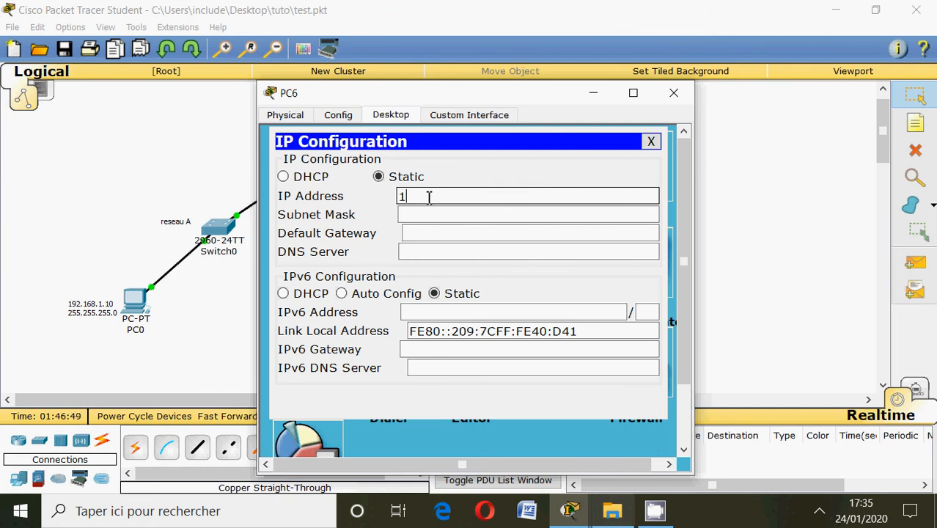
{"action": "type", "text": "92.16"}
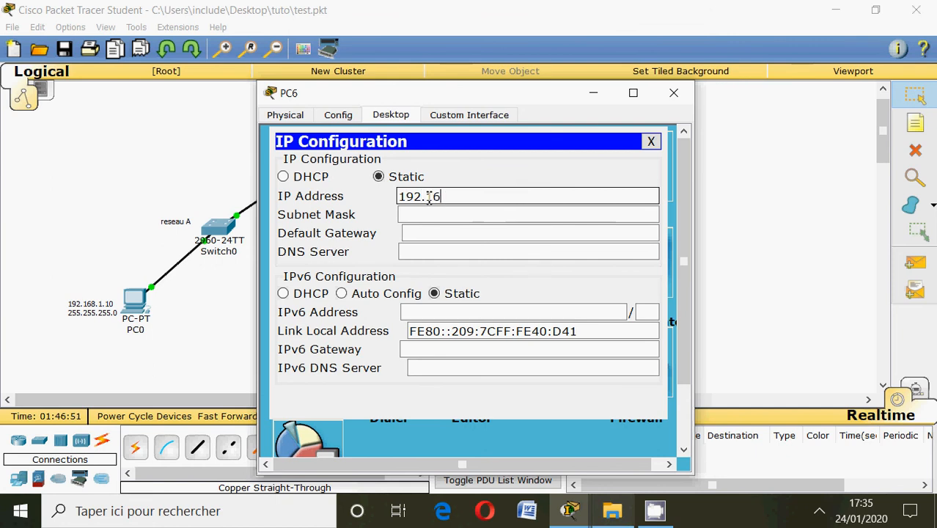
{"action": "type", "text": "8.2.10"}
{"action": "left_click", "coordinate": [429, 215]}
{"action": "left_click", "coordinate": [673, 94]}
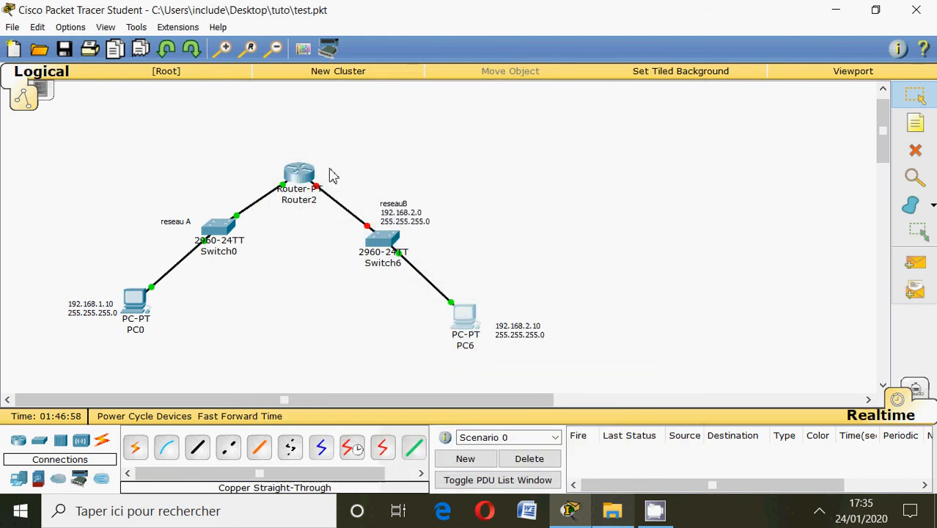
Check Router2's port labels, start its command-line session, and enter global configuration mode with enable and conf t.
{"action": "mouse_move", "coordinate": [318, 186]}
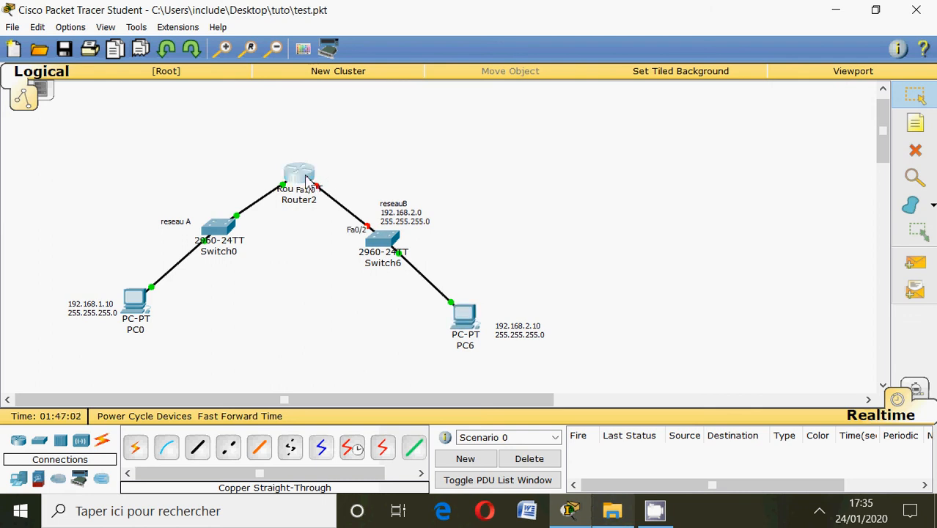
{"action": "left_click", "coordinate": [307, 179]}
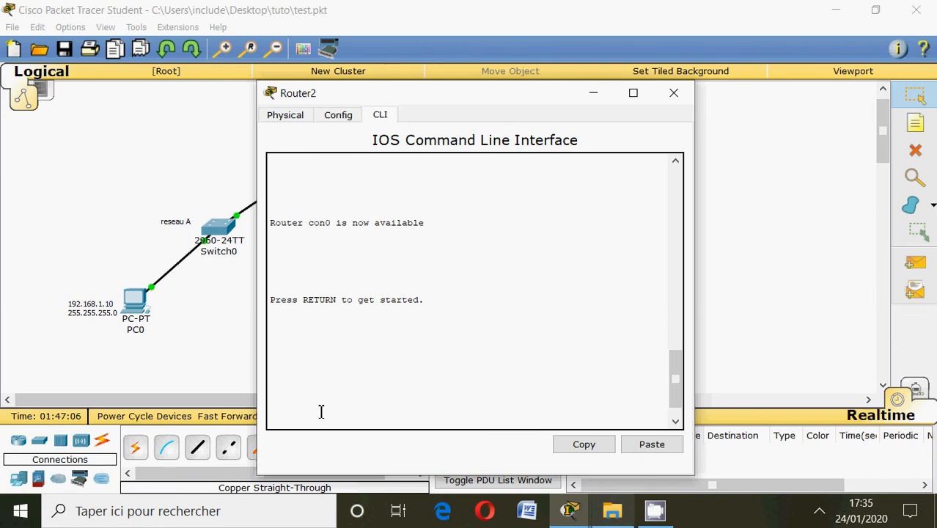
{"action": "key", "text": "Return"}
{"action": "key", "text": "Return"}
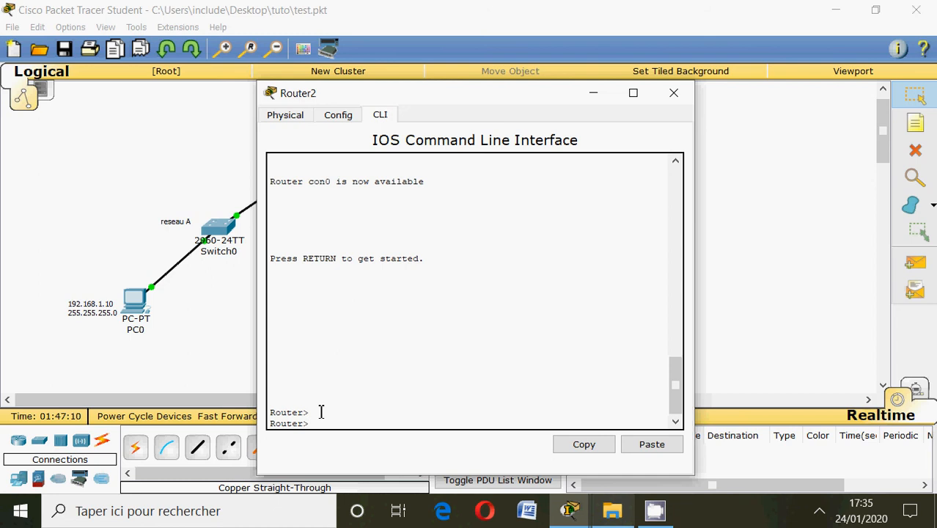
{"action": "left_click", "coordinate": [674, 92]}
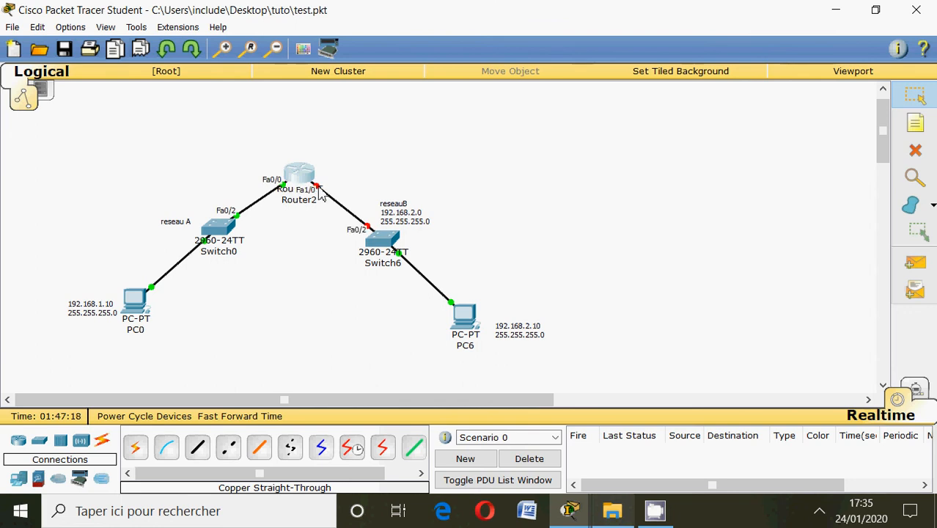
{"action": "left_click", "coordinate": [301, 176]}
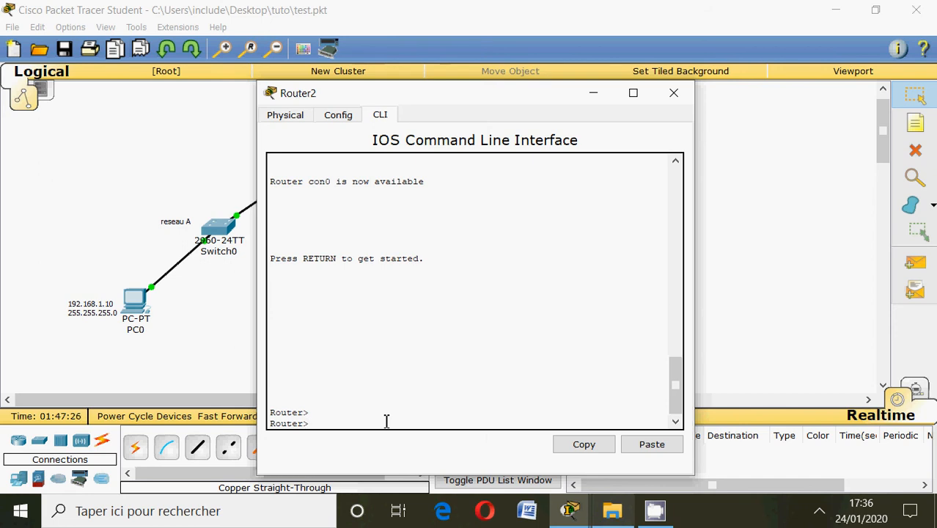
{"action": "type", "text": "enable"}
{"action": "key", "text": "Return"}
{"action": "type", "text": "co"}
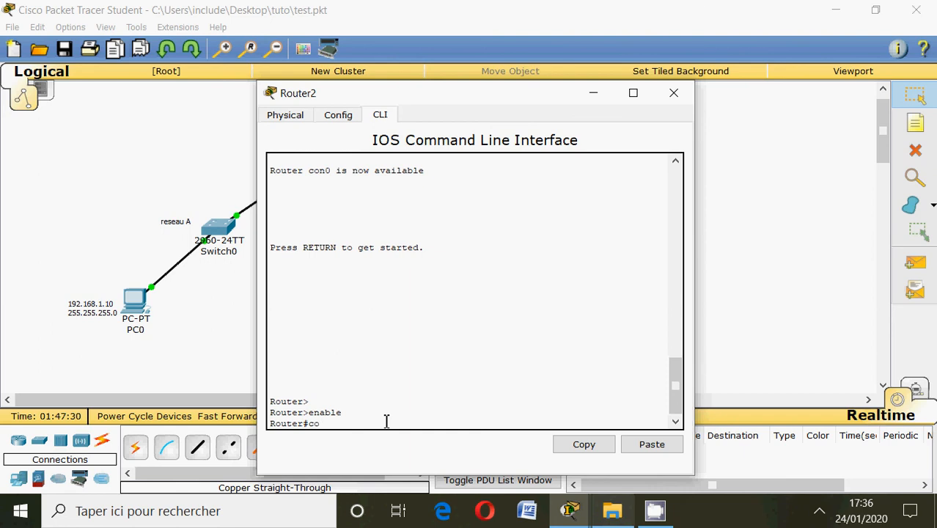
{"action": "type", "text": "nf t"}
{"action": "key", "text": "Return"}
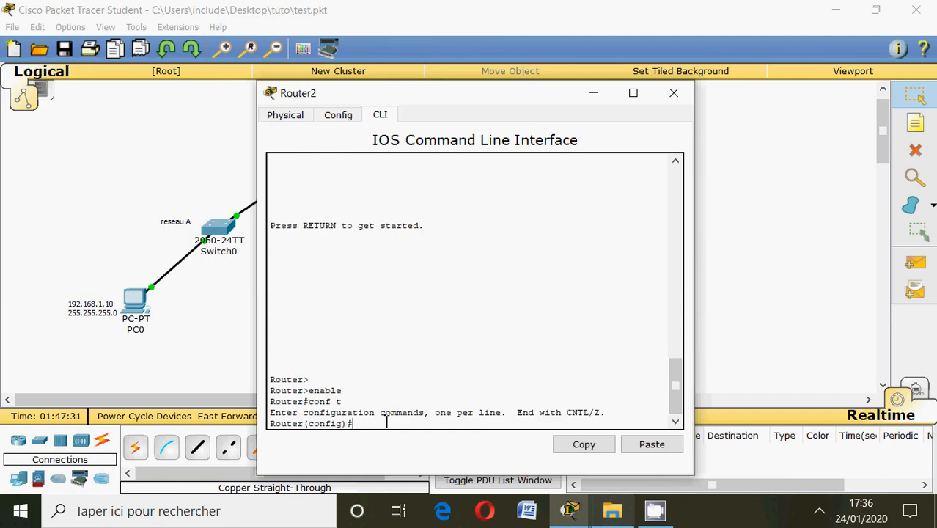
Select Router2's interface fa1/0 and assign it the IP address 192.168.2.1 with mask 255.255.255.0.
{"action": "type", "text": "int fa0/0"}
{"action": "key", "text": "Return"}
{"action": "type", "text": "ip address 192.168.2.1"}
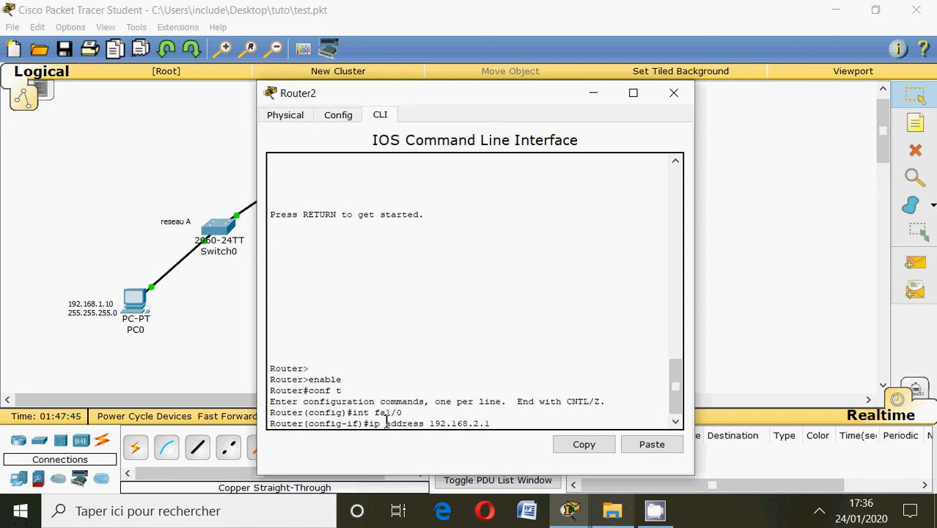
{"action": "type", "text": " 255.255.255.0"}
{"action": "key", "text": "Return"}
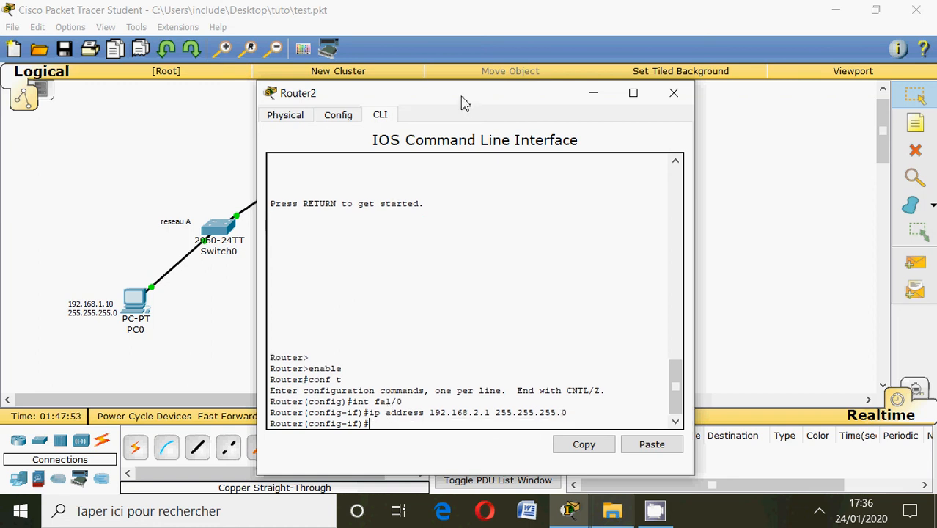
Enable Router2's fa1/0 interface with no shutdown while keeping the topology in view, and close the router window.
{"action": "left_click_drag", "start_coordinate": [456, 98], "coordinate": [742, 104]}
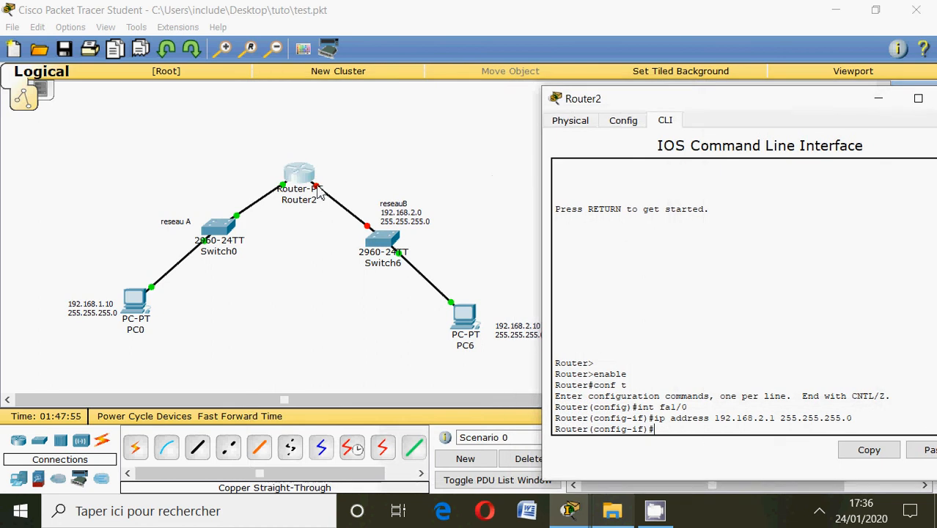
{"action": "left_click_drag", "start_coordinate": [618, 99], "coordinate": [500, 49]}
{"action": "type", "text": "no shutdown"}
{"action": "key", "text": "Return"}
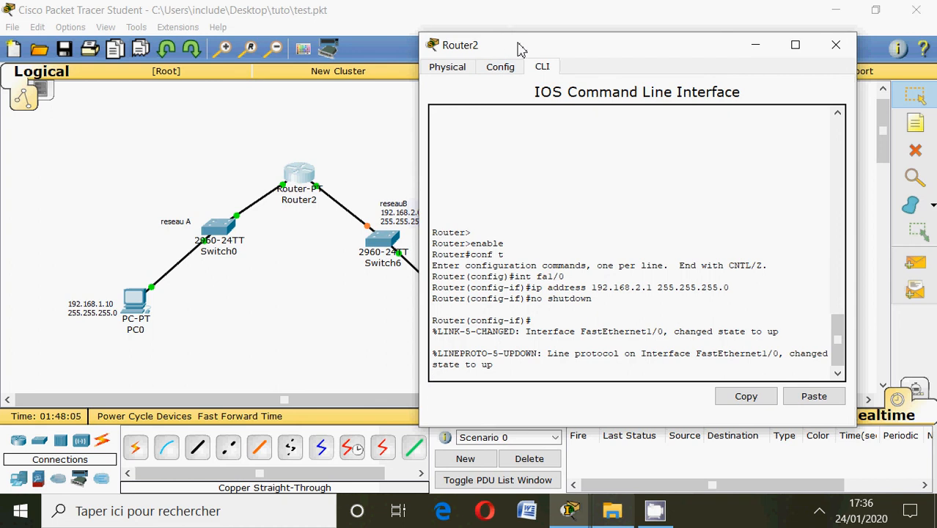
{"action": "left_click_drag", "start_coordinate": [519, 49], "coordinate": [555, 38]}
{"action": "left_click", "coordinate": [794, 34]}
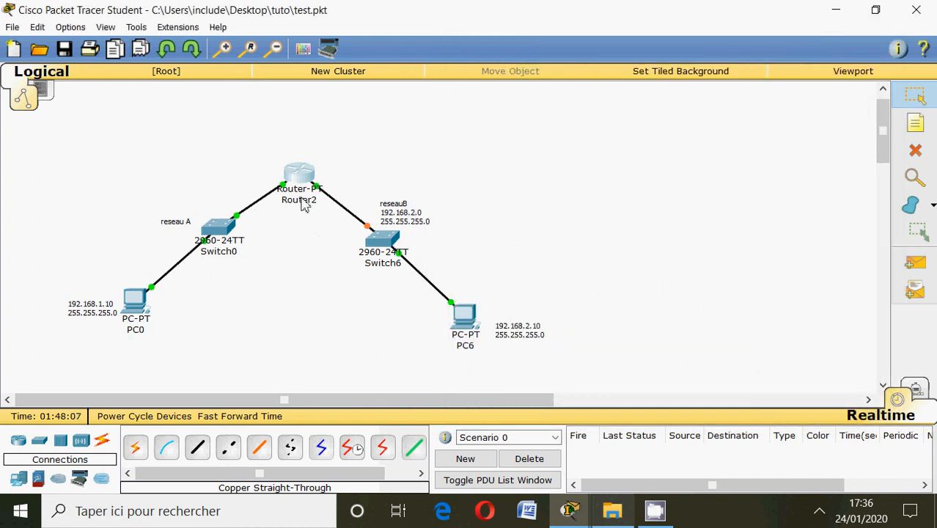
Add the text note "192.168.2.1 fa1/0" beside Router2's link to reseauB.
{"action": "left_click", "coordinate": [916, 123]}
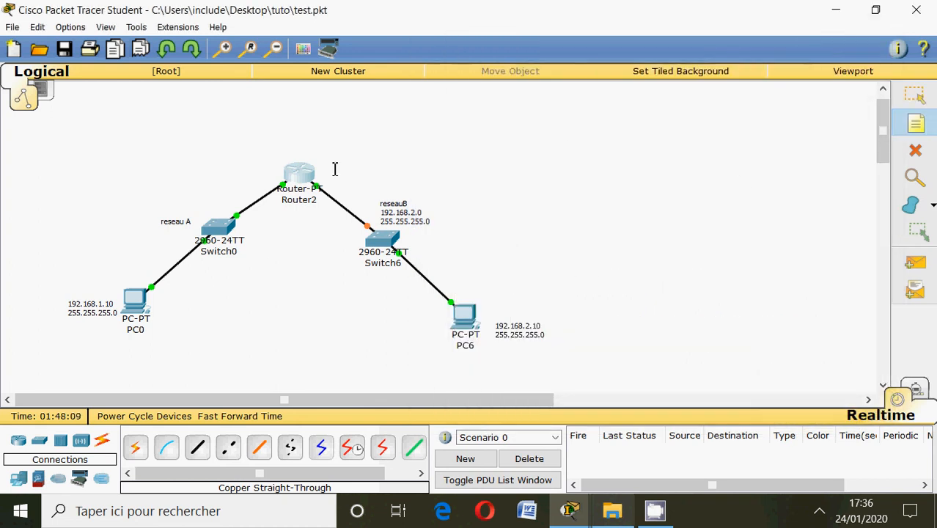
{"action": "left_click", "coordinate": [326, 181]}
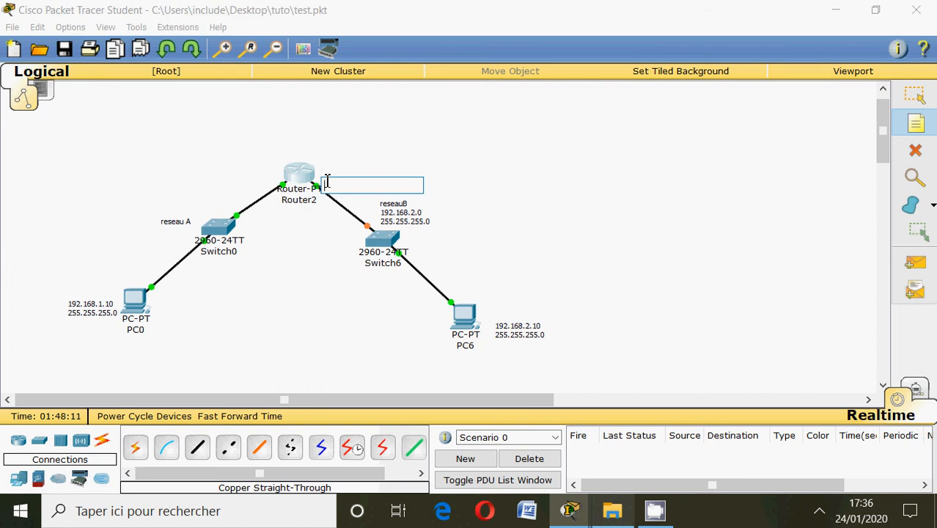
{"action": "type", "text": "1"}
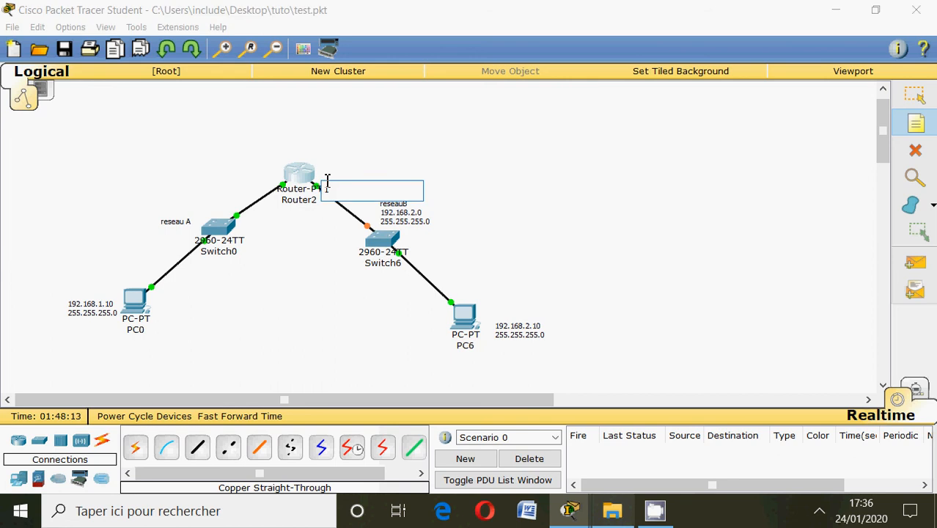
{"action": "type", "text": "92.168.2.1"}
{"action": "type", "text": "fa1/0"}
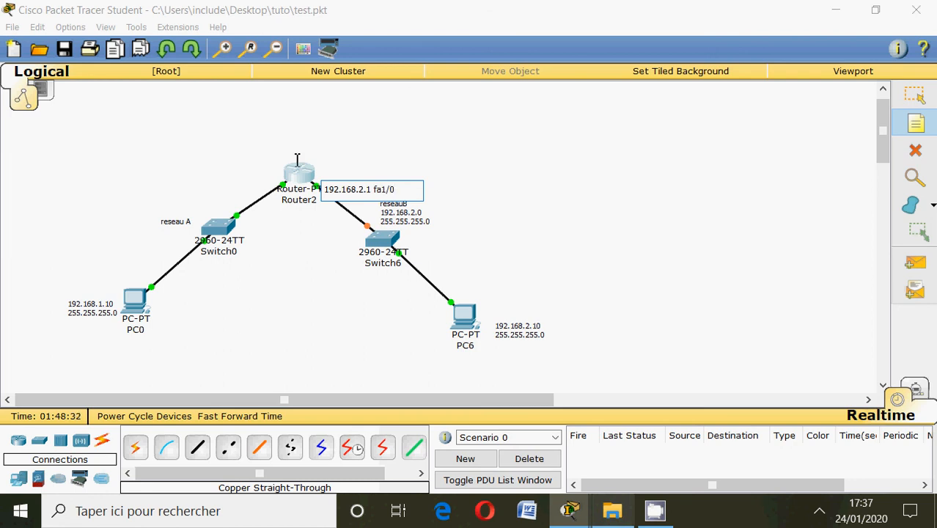
Add the text note "192.168.1.2 Fa0/0" beside Router2's network A link and return to selection mode.
{"action": "left_click", "coordinate": [210, 166]}
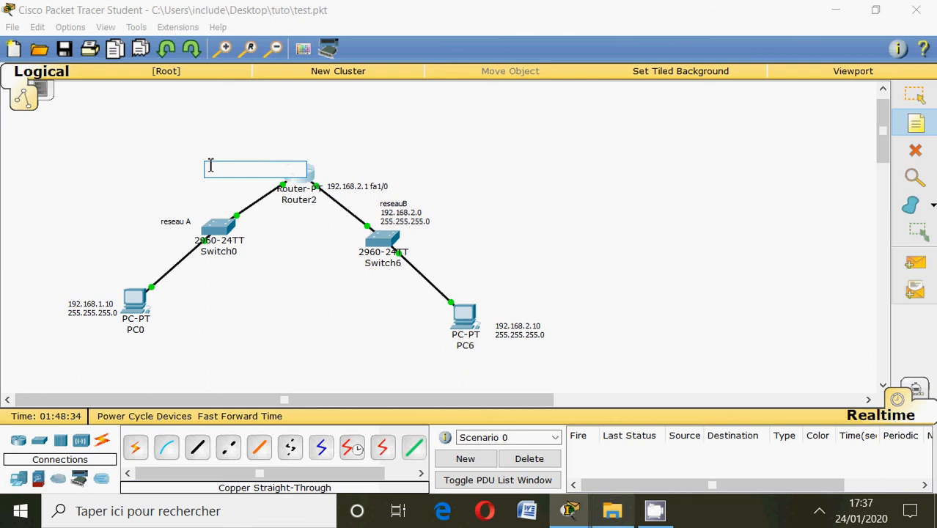
{"action": "type", "text": "192"}
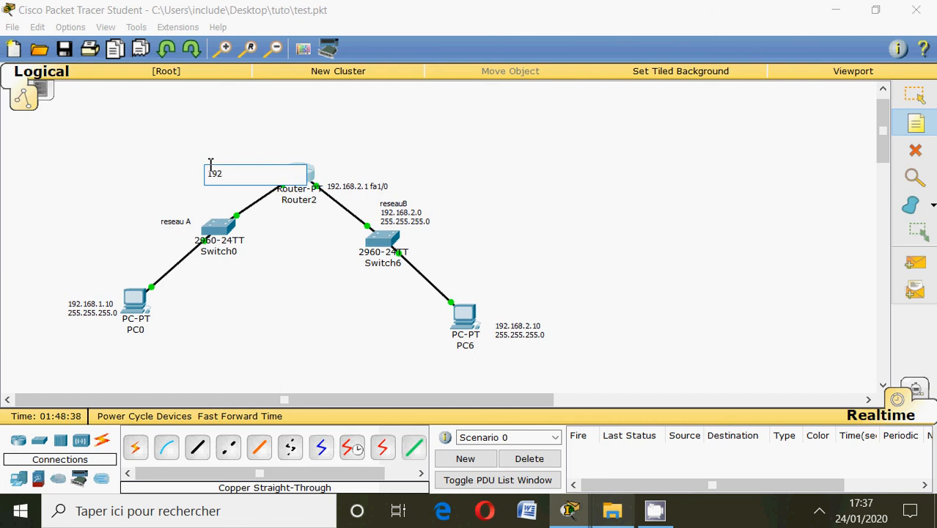
{"action": "type", "text": ".1"}
{"action": "type", "text": "68.1.2 Fa0/0"}
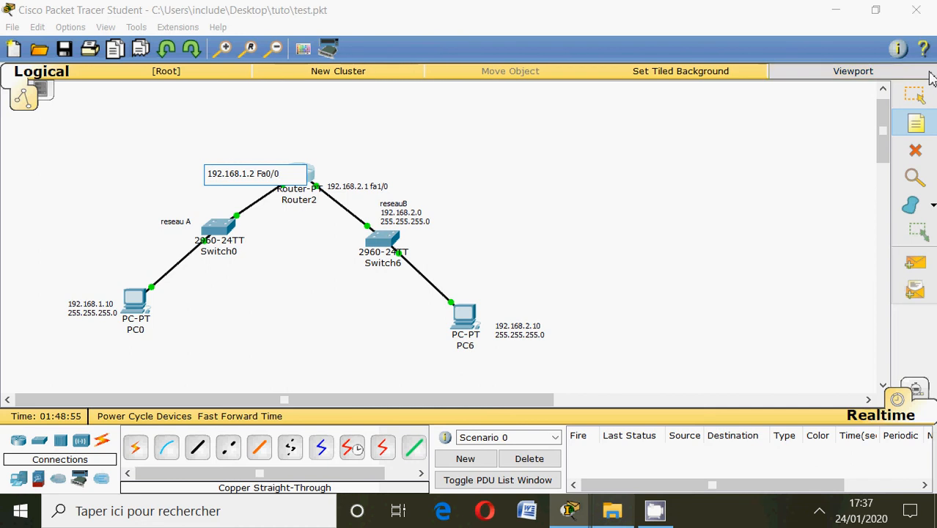
{"action": "left_click", "coordinate": [921, 97]}
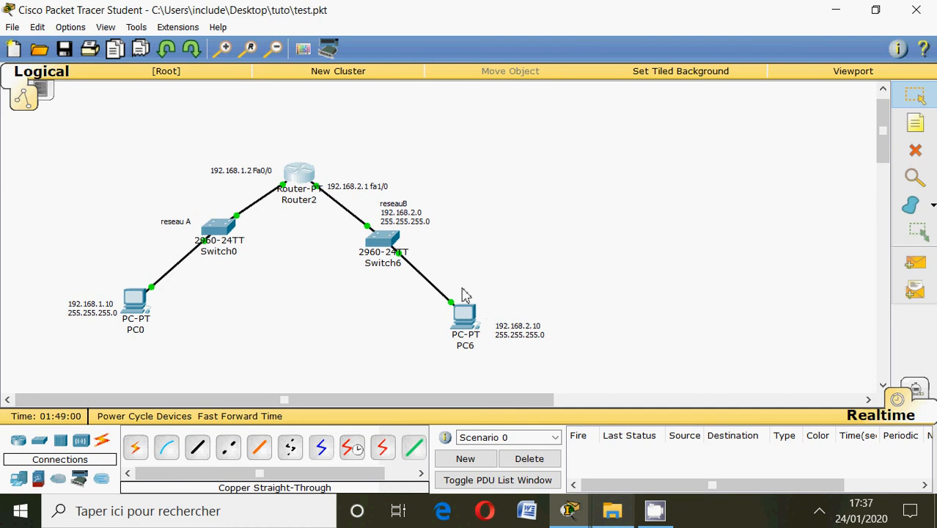
Test connectivity from PC6's command prompt by pinging PC0 at 192.168.1.10, and close the PC6 window.
{"action": "mouse_move", "coordinate": [454, 322]}
{"action": "left_click", "coordinate": [465, 316]}
{"action": "left_click", "coordinate": [554, 167]}
{"action": "type", "text": "ping 1"}
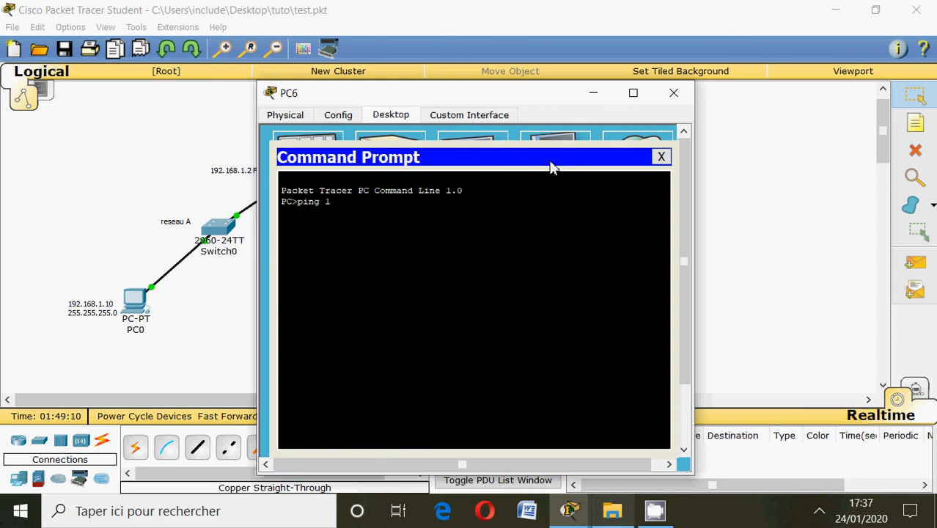
{"action": "type", "text": "92.168.1.10"}
{"action": "key", "text": "Return"}
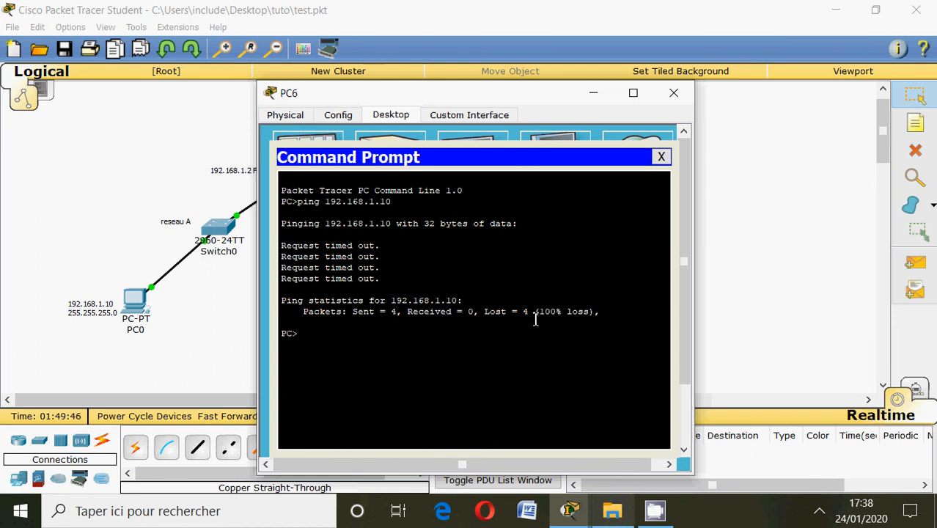
{"action": "left_click", "coordinate": [681, 94]}
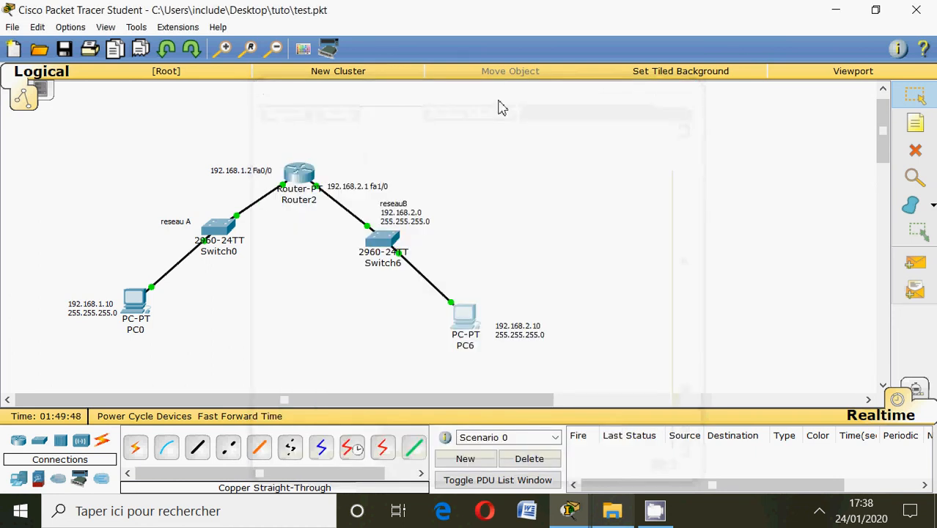
Ping PC6 at 192.168.2.10 from PC0's command prompt and close the PC0 window.
{"action": "left_click", "coordinate": [140, 307]}
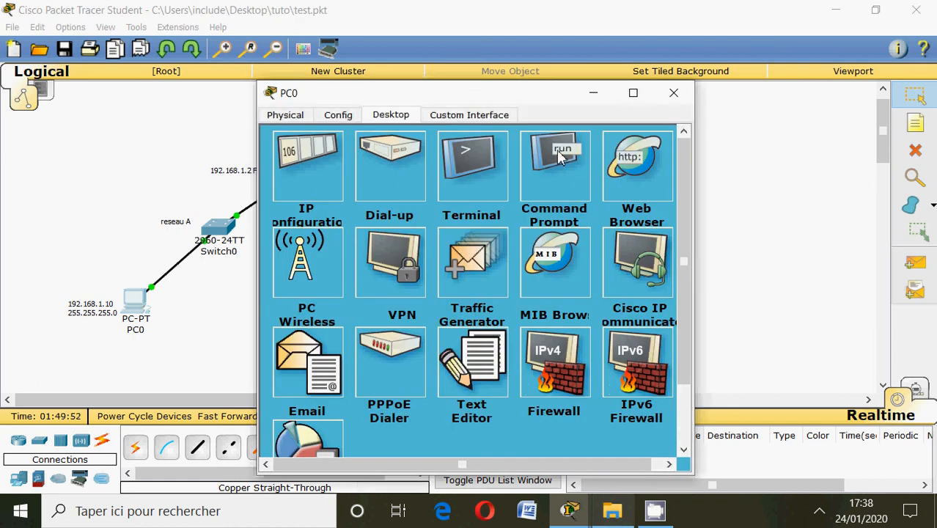
{"action": "left_click", "coordinate": [562, 156]}
{"action": "type", "text": "pi"}
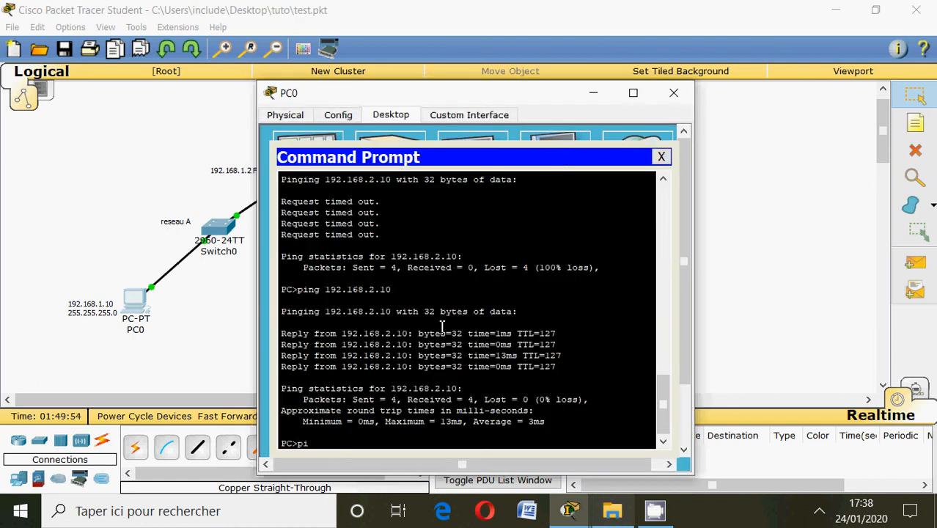
{"action": "type", "text": "ng 192.168.2.10"}
{"action": "key", "text": "Return"}
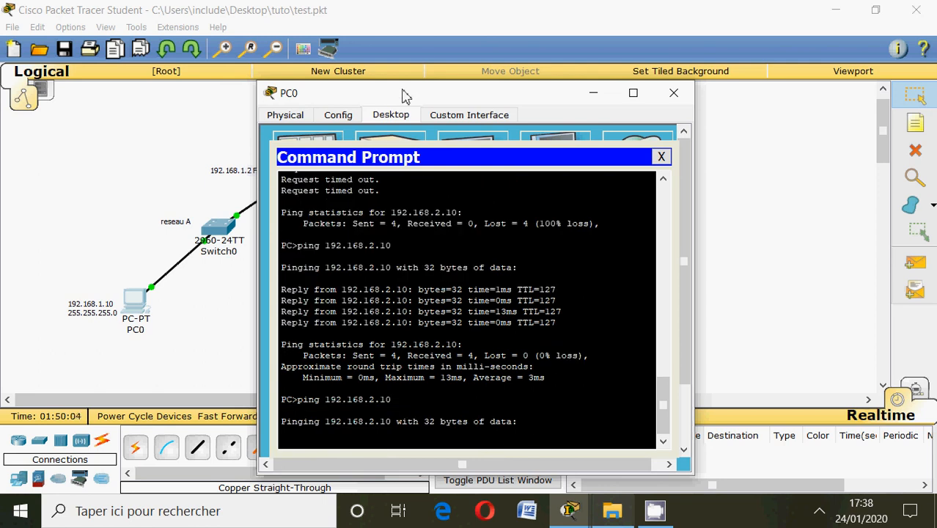
{"action": "left_click_drag", "start_coordinate": [405, 97], "coordinate": [408, 63]}
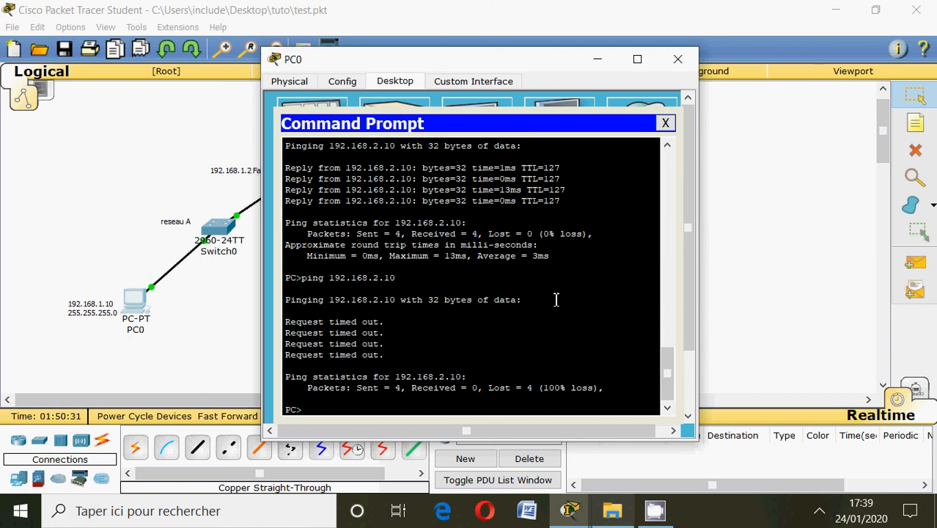
{"action": "left_click", "coordinate": [678, 58]}
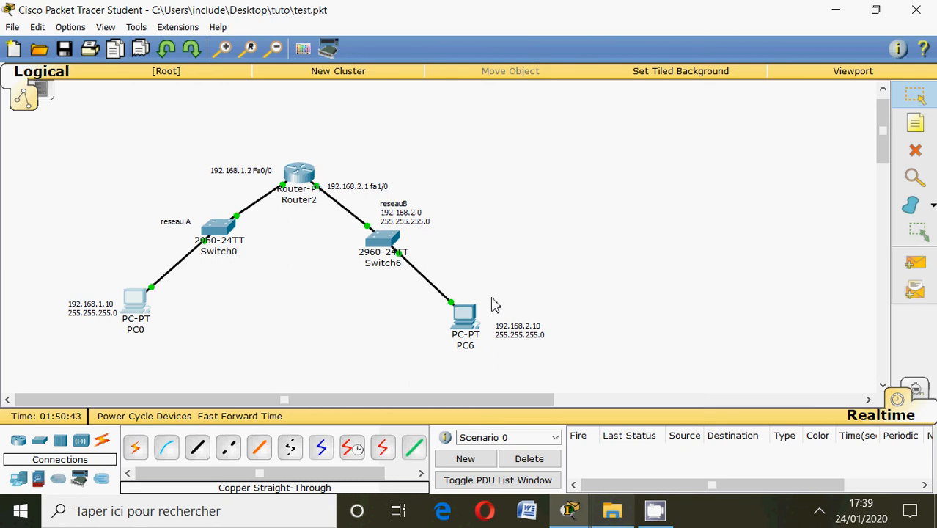
Check PC0's default gateway in its IP configuration against the Router2 Fa0/0 label, and close the window.
{"action": "mouse_move", "coordinate": [464, 330]}
{"action": "mouse_move", "coordinate": [195, 245]}
{"action": "mouse_move", "coordinate": [321, 189]}
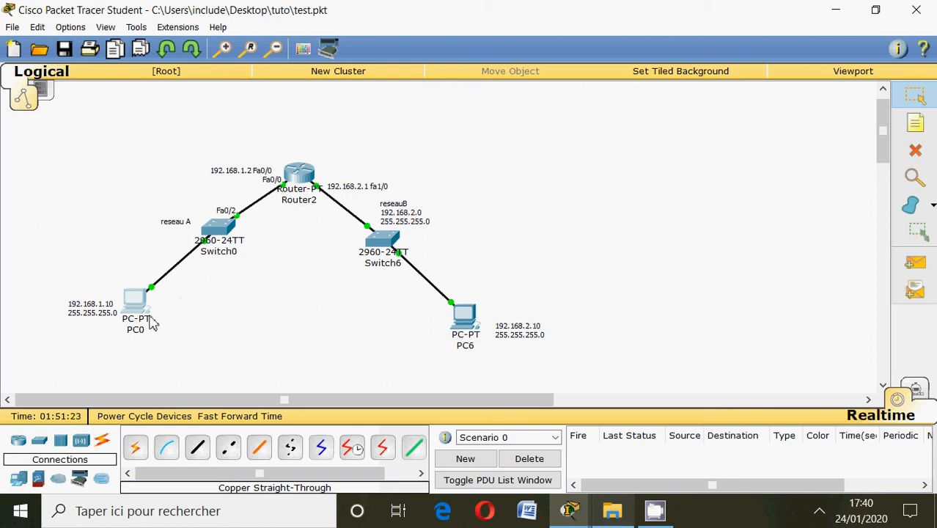
{"action": "mouse_move", "coordinate": [148, 317]}
{"action": "left_click", "coordinate": [134, 302]}
{"action": "left_click", "coordinate": [306, 183]}
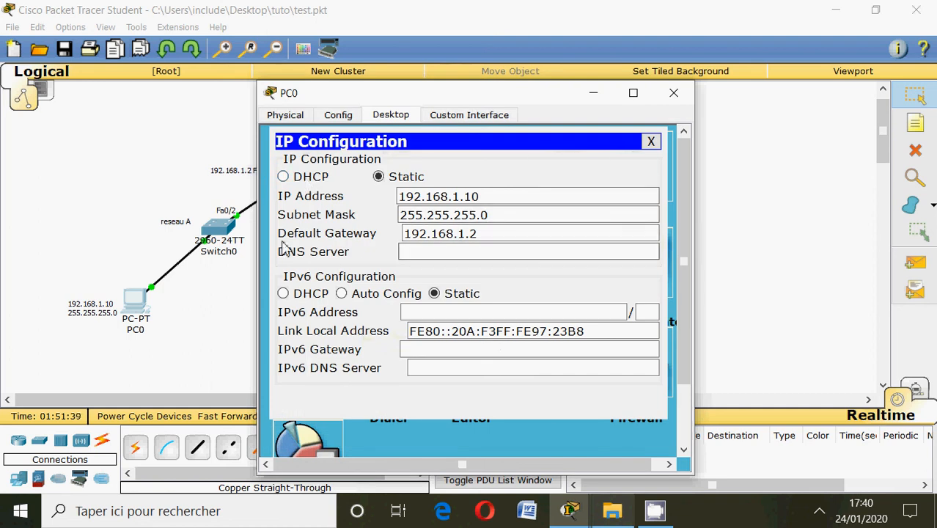
{"action": "left_click", "coordinate": [410, 233]}
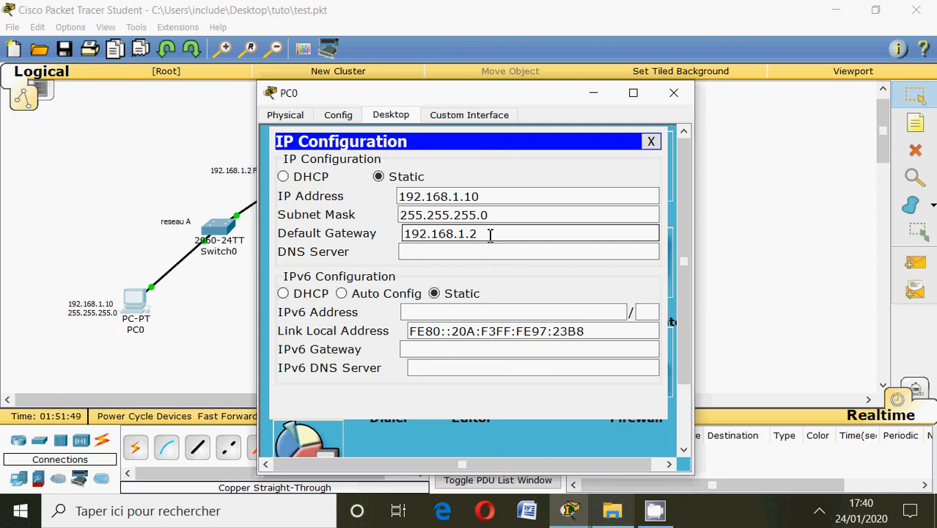
{"action": "left_click_drag", "start_coordinate": [497, 97], "coordinate": [643, 109]}
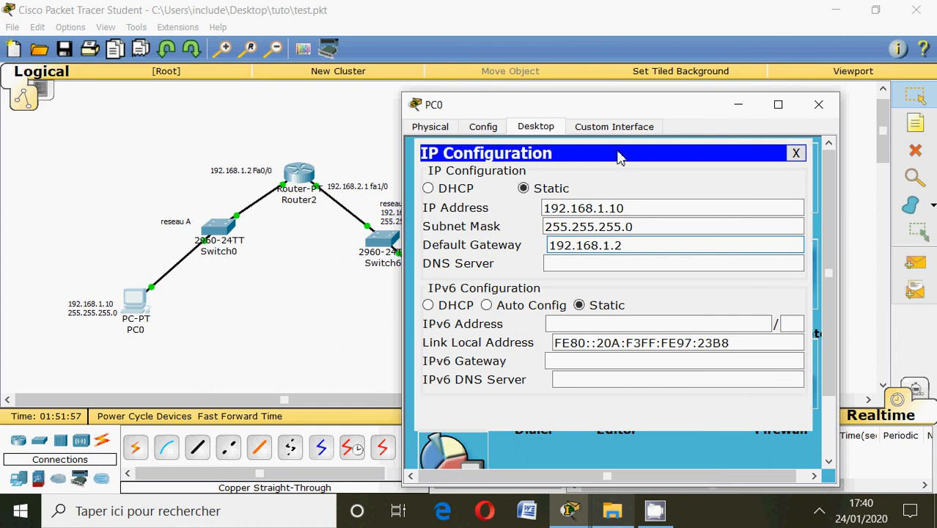
{"action": "left_click", "coordinate": [819, 108]}
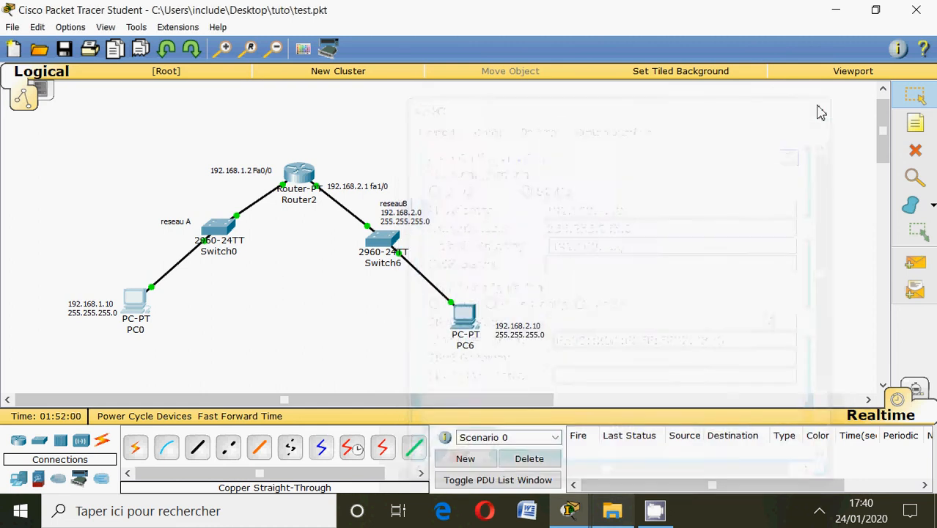
Set PC6's default gateway to 192.168.2.1 in its IP configuration and close the window.
{"action": "left_click", "coordinate": [469, 323]}
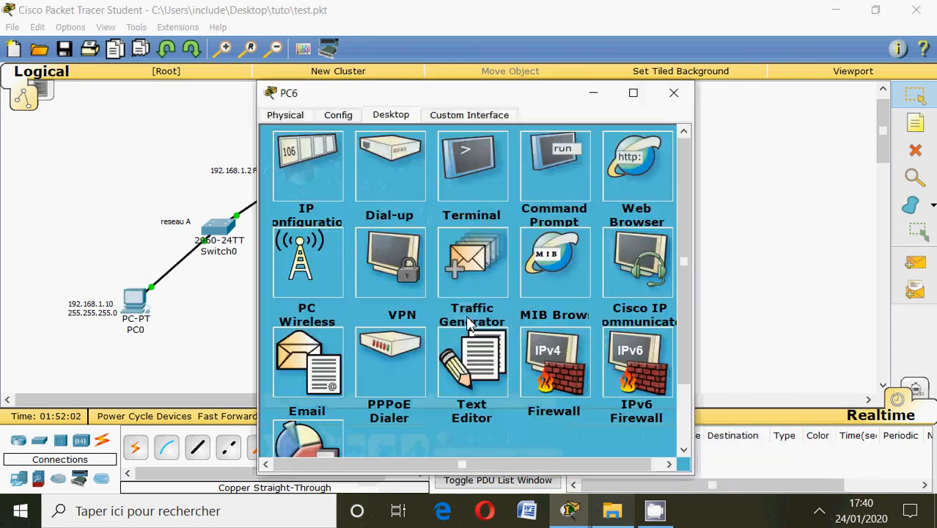
{"action": "left_click", "coordinate": [331, 215]}
{"action": "left_click", "coordinate": [425, 231]}
{"action": "type", "text": "192"}
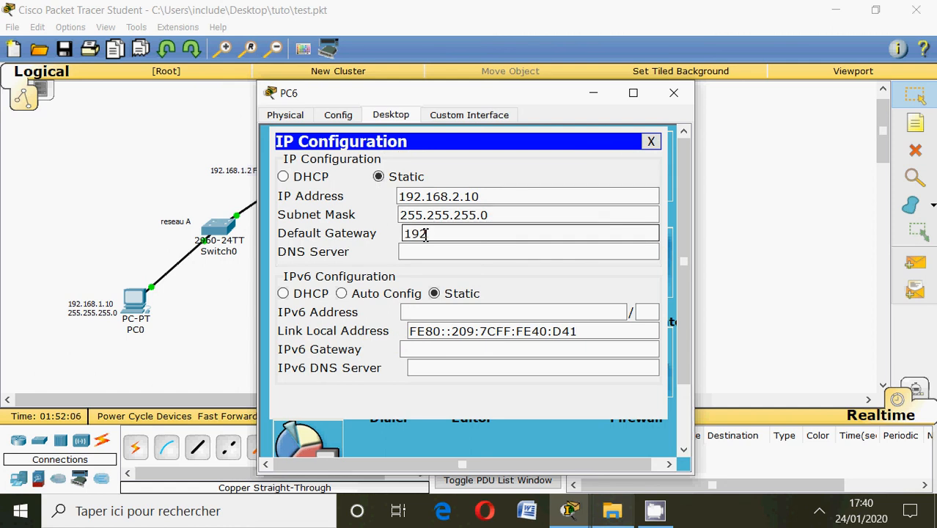
{"action": "type", "text": ".168.2.1"}
{"action": "left_click", "coordinate": [670, 93]}
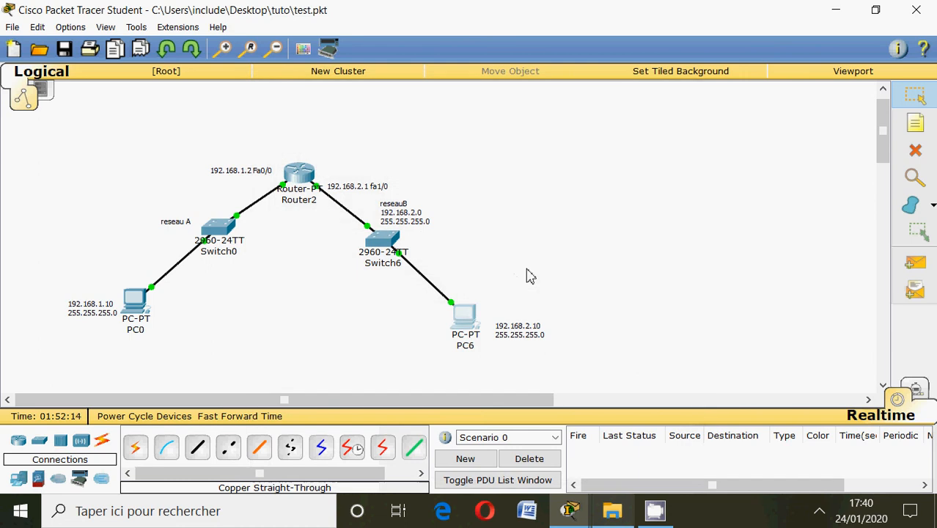
Ping PC0 at 192.168.1.10 twice from PC6's command prompt to test the route, and close the PC6 window.
{"action": "left_click", "coordinate": [464, 316]}
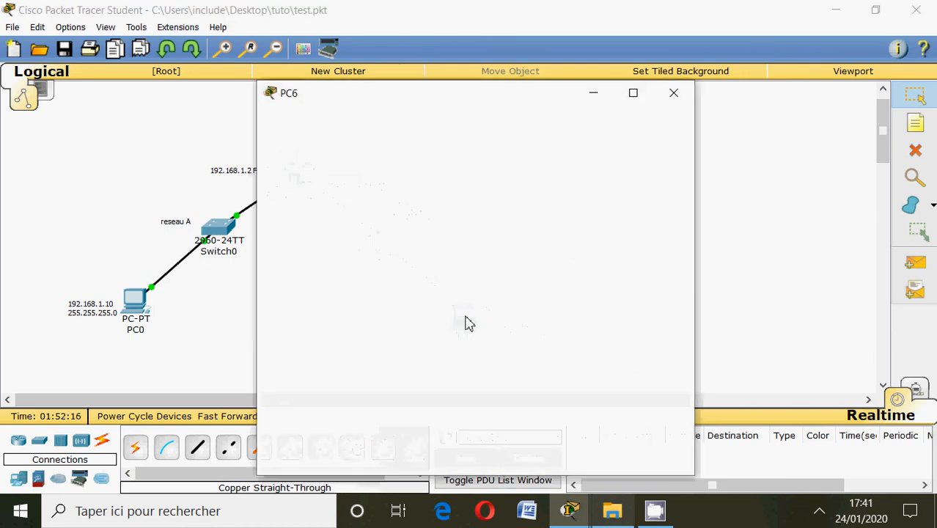
{"action": "left_click", "coordinate": [546, 159]}
{"action": "type", "text": "ping 1"}
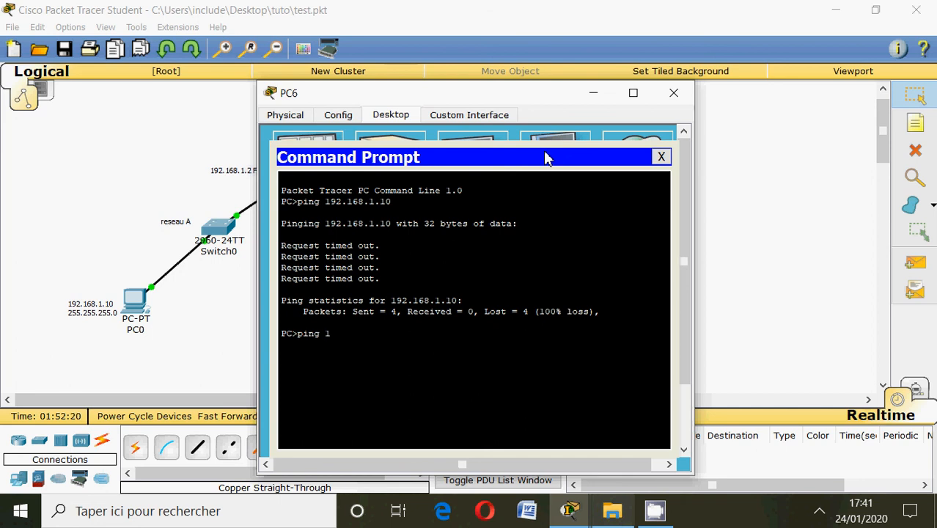
{"action": "type", "text": "92.168"}
{"action": "type", "text": ".1.10"}
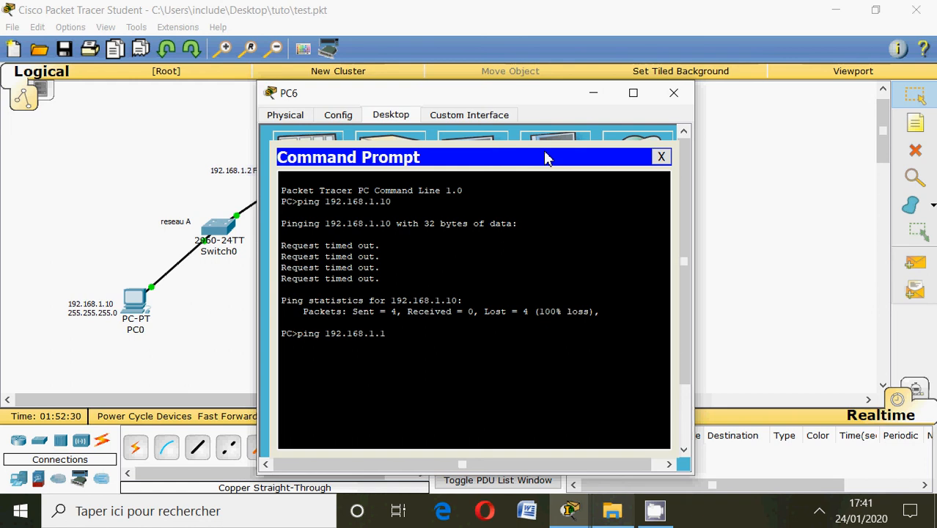
{"action": "key", "text": "Return"}
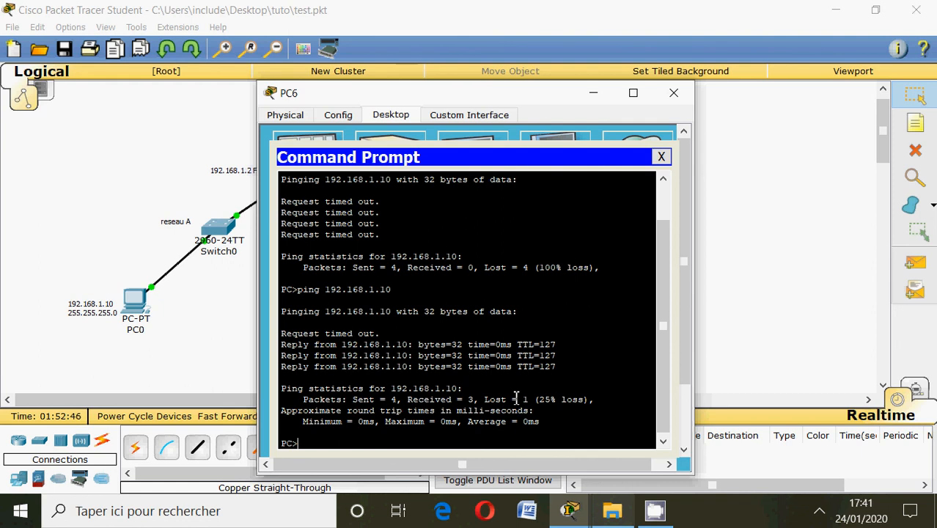
{"action": "key", "text": "Up"}
{"action": "key", "text": "Return"}
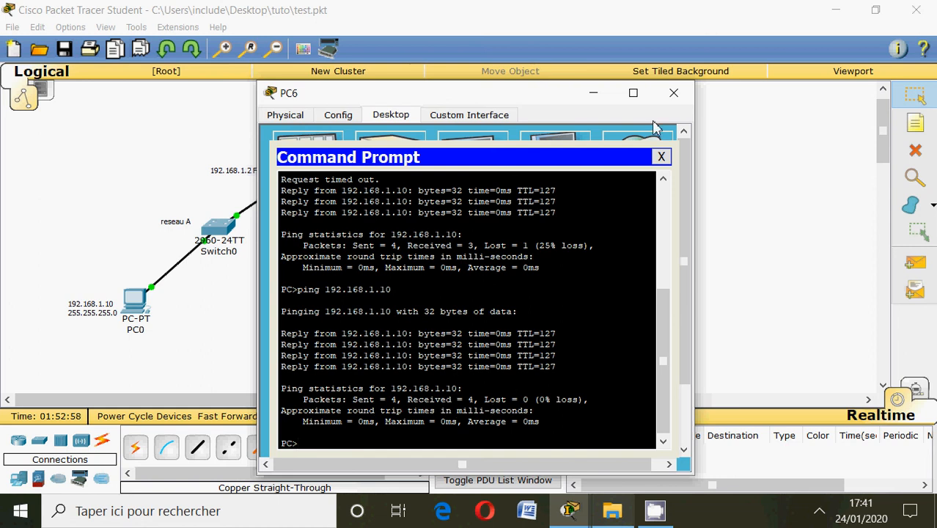
{"action": "left_click", "coordinate": [674, 93]}
Ping 192.168.2.10 from PC0's command prompt to test the route to PC6, and close the PC0 window.
{"action": "left_click", "coordinate": [150, 297]}
{"action": "left_click", "coordinate": [552, 165]}
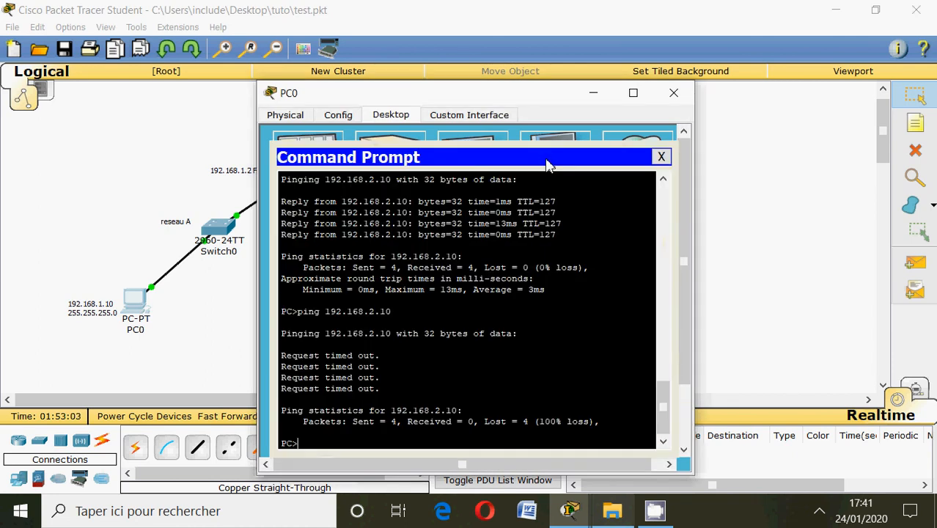
{"action": "left_click_drag", "start_coordinate": [509, 97], "coordinate": [513, 61]}
{"action": "type", "text": "ping 192.168.2.1"}
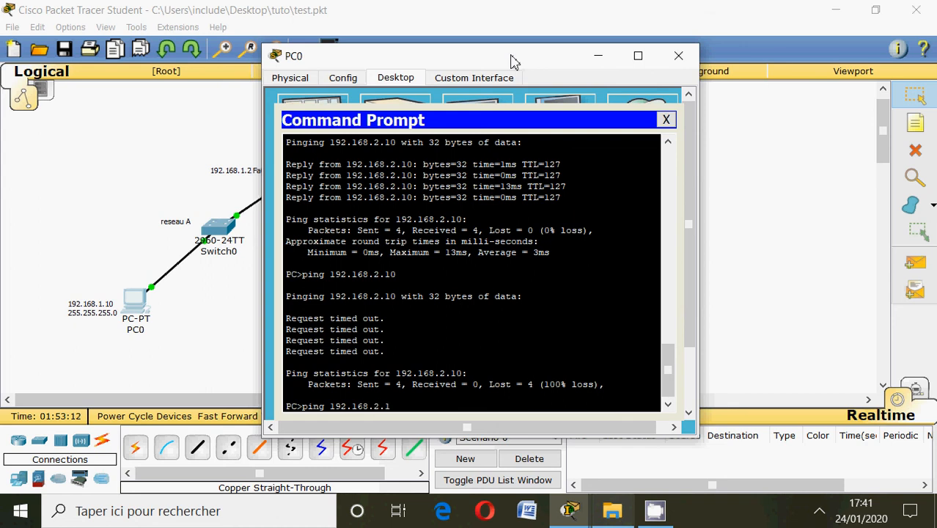
{"action": "type", "text": "0"}
{"action": "key", "text": "Return"}
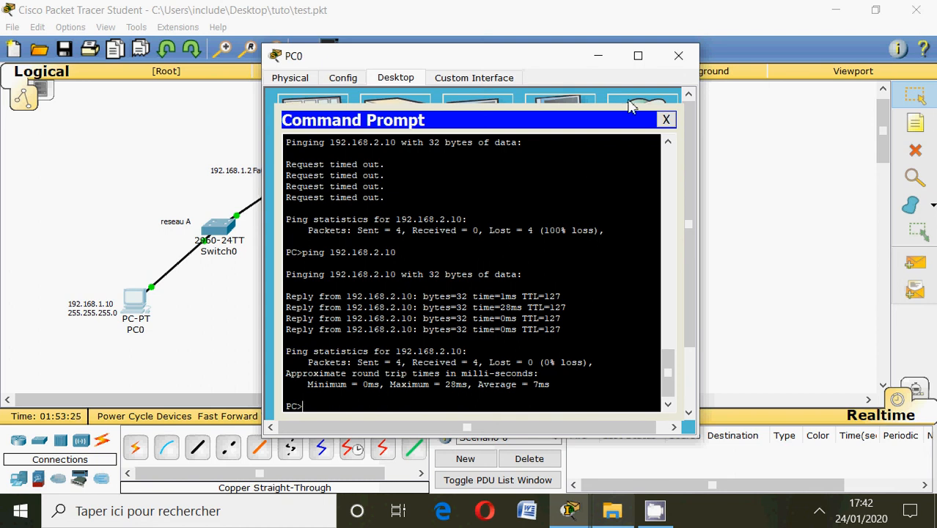
{"action": "left_click", "coordinate": [666, 67]}
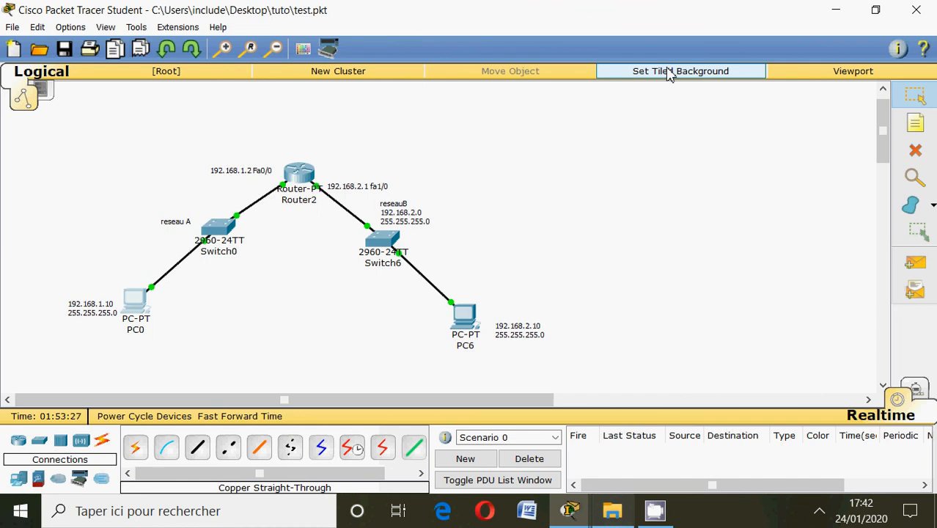